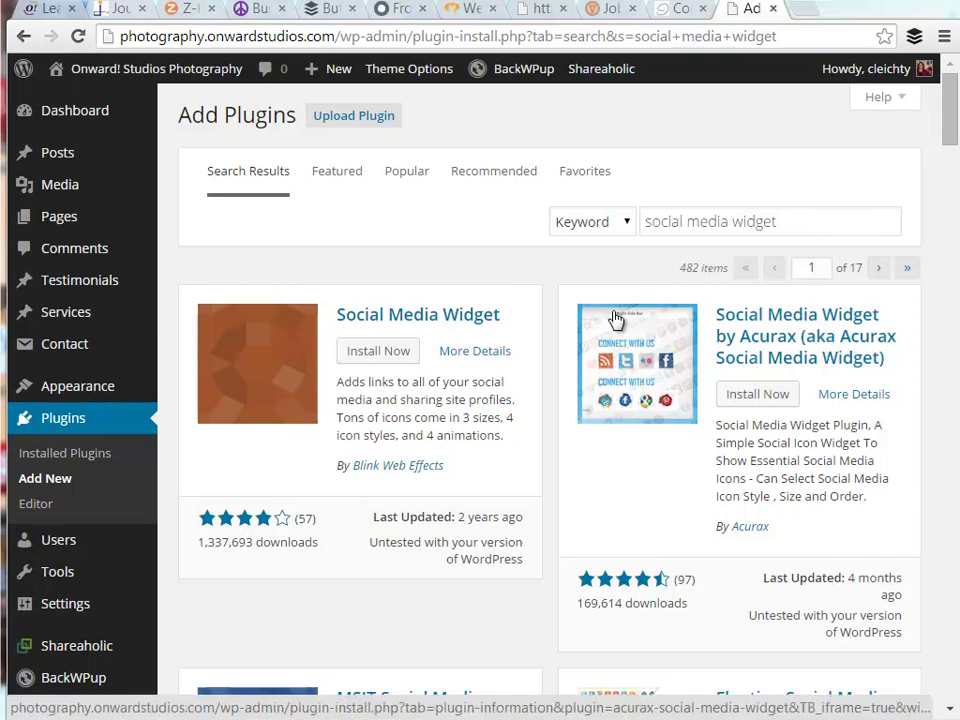
Install and activate the Social Media Widget plugin by Blink Web Effects.
left_click(381, 361)
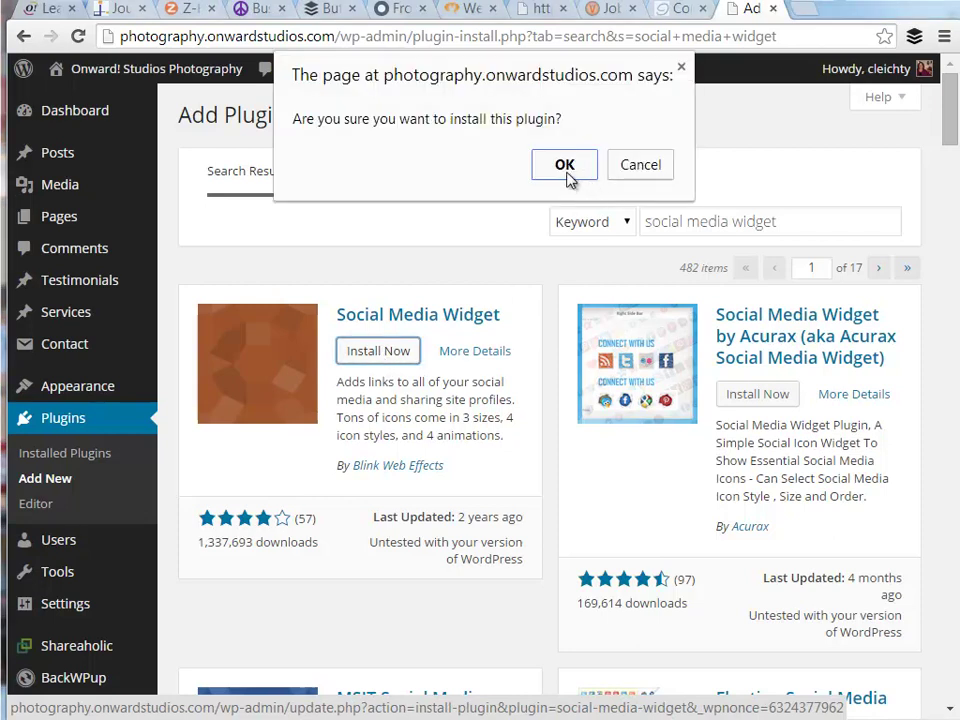
left_click(563, 165)
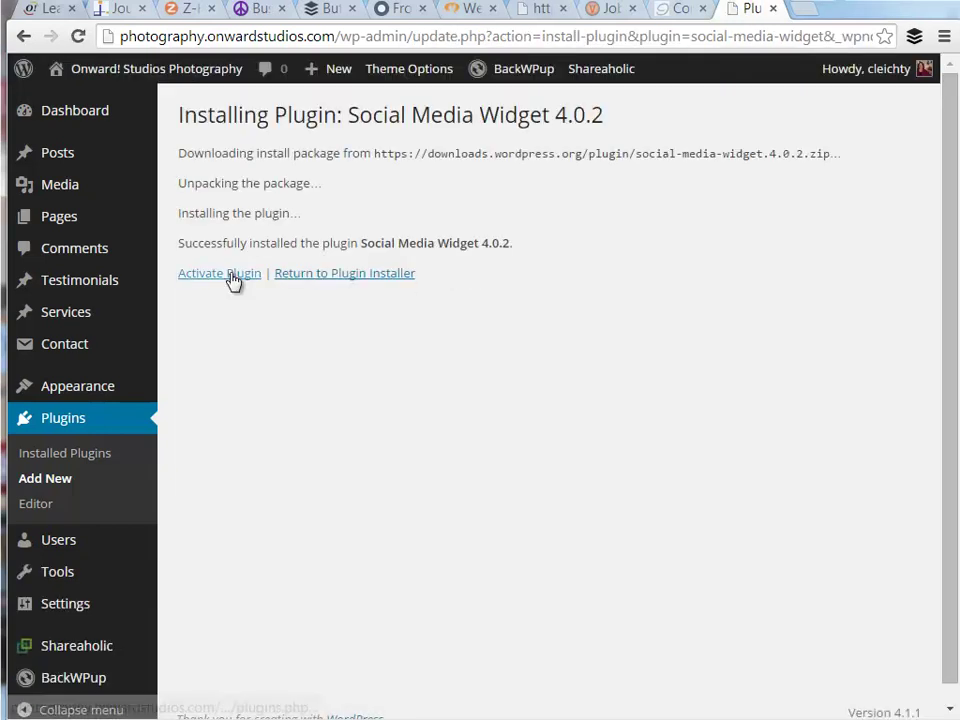
left_click(238, 281)
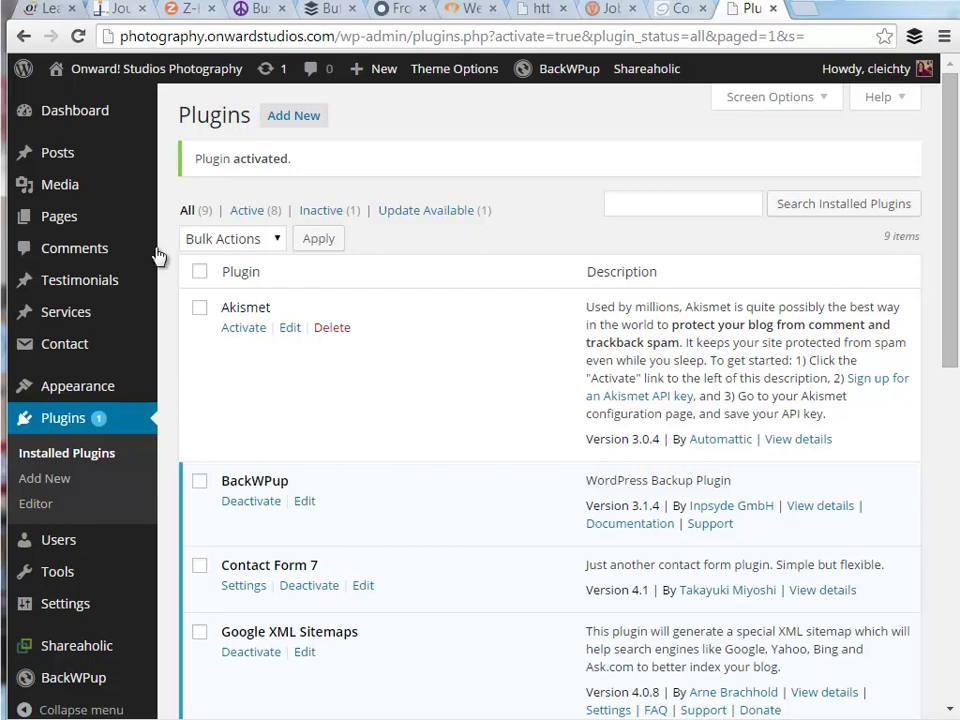
Add the Social Media Widget to the Default Sidebar below the Search widget.
mouse_move(95, 388)
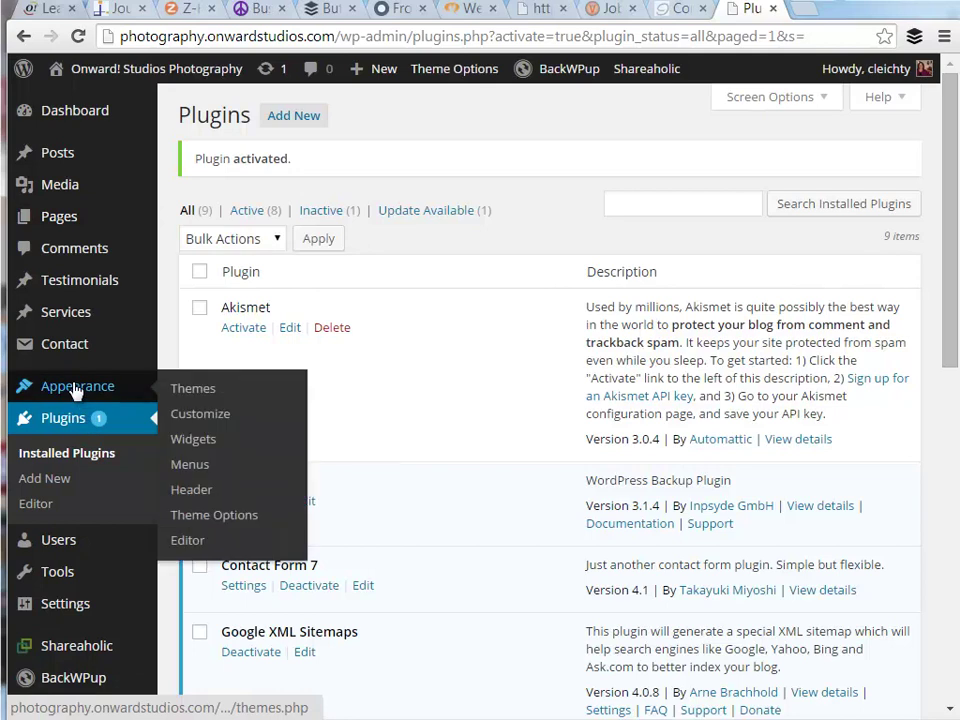
left_click(195, 441)
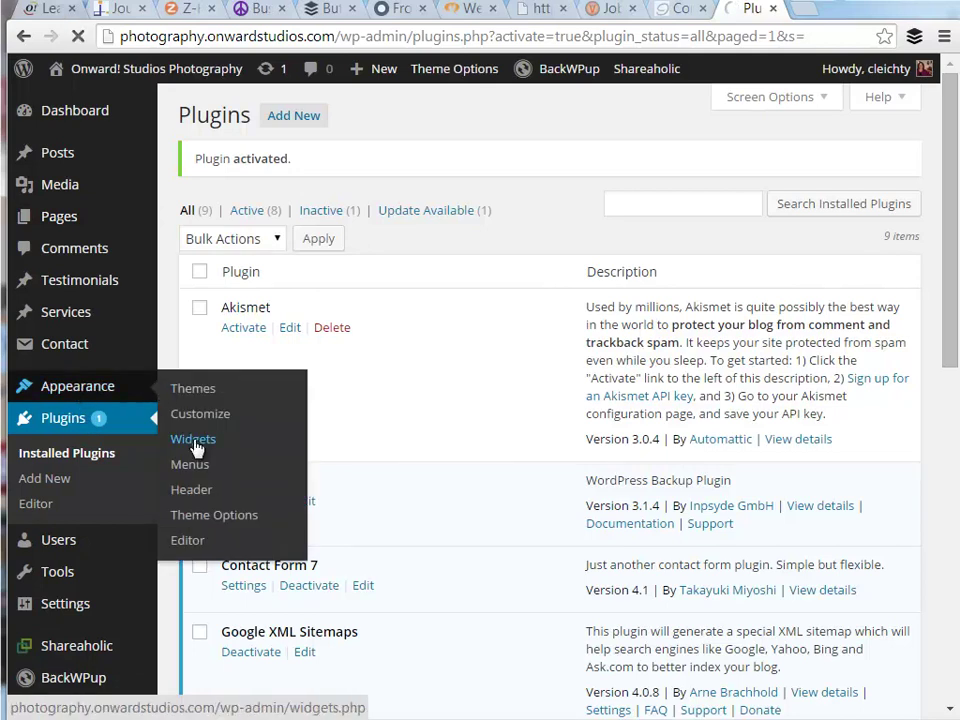
scroll(417, 486, "down", 1)
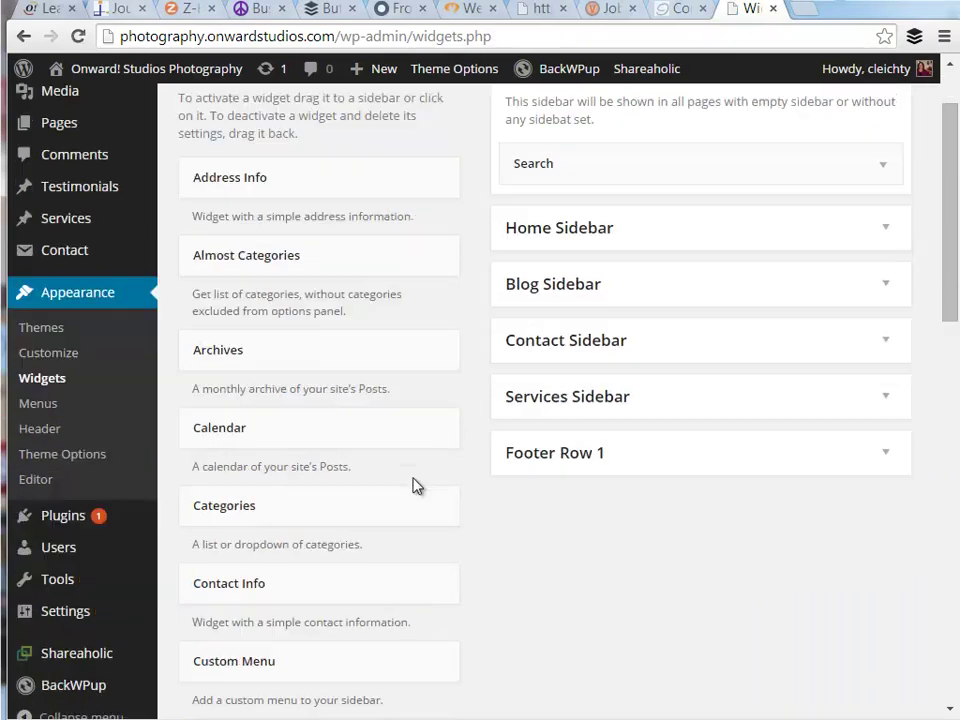
scroll(417, 486, "down", 8)
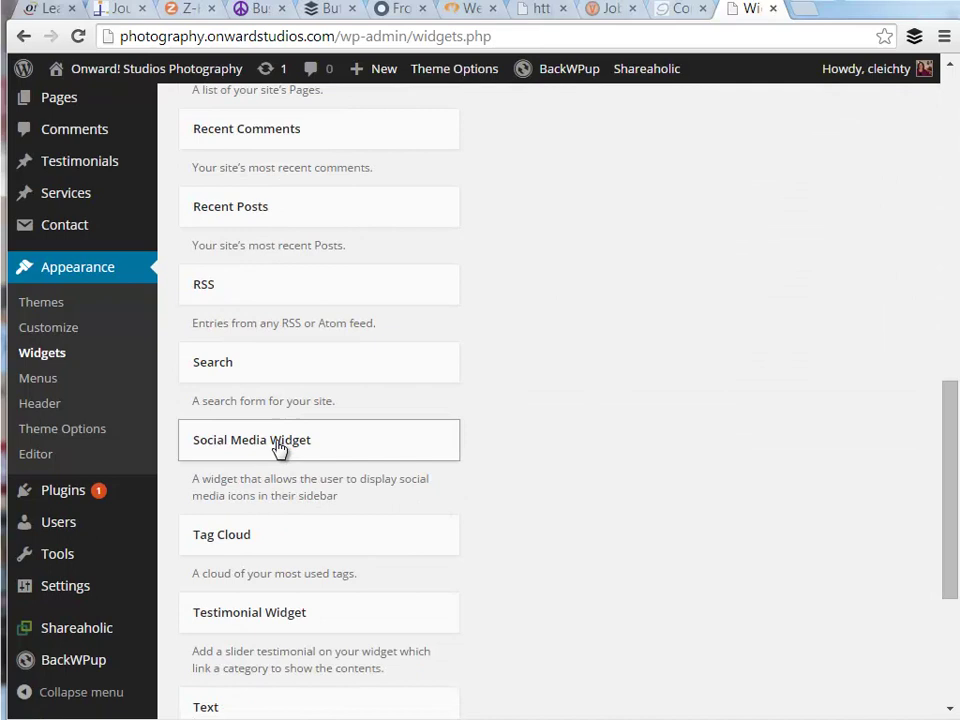
left_click_drag(279, 450, 585, 310)
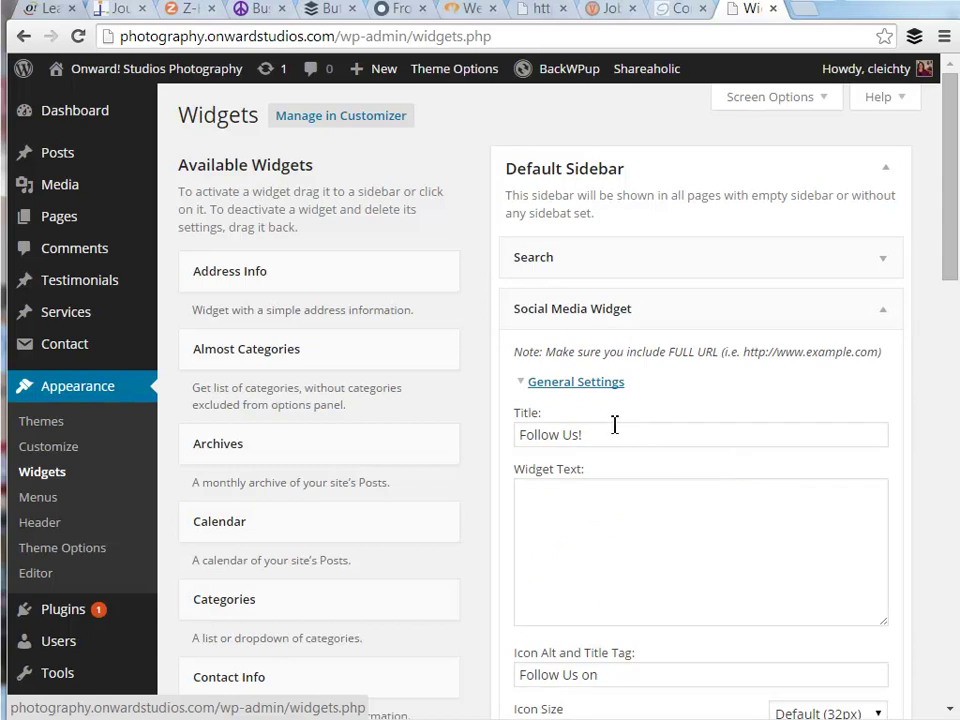
Examine the Social Media Widget's general settings, including its title and the available icon sizes.
left_click_drag(602, 437, 516, 436)
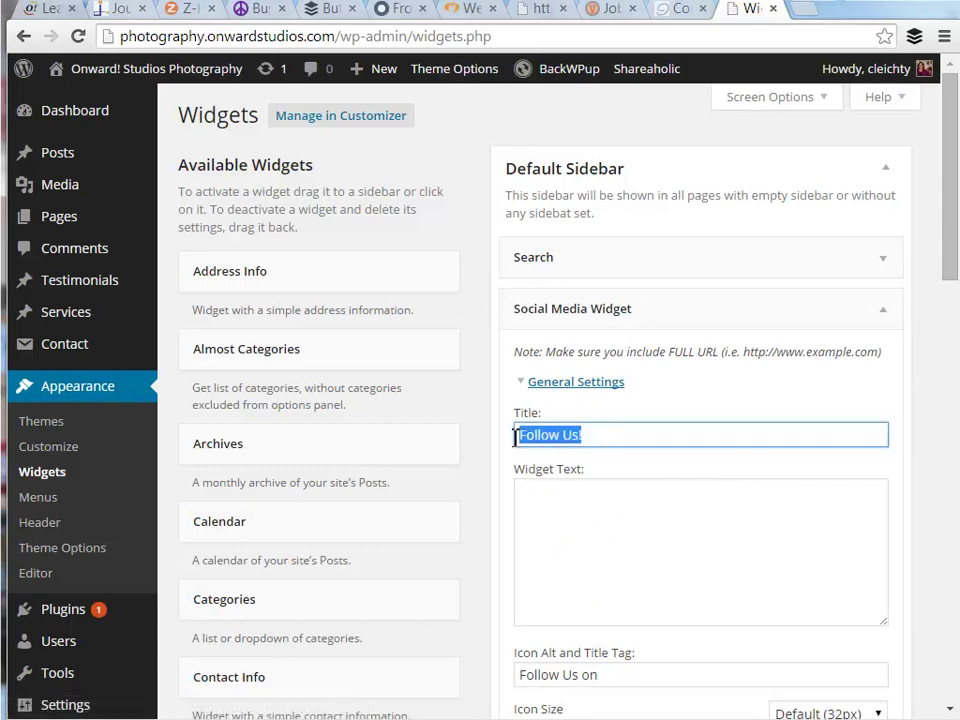
left_click(604, 437)
scroll(642, 438, "down", 3)
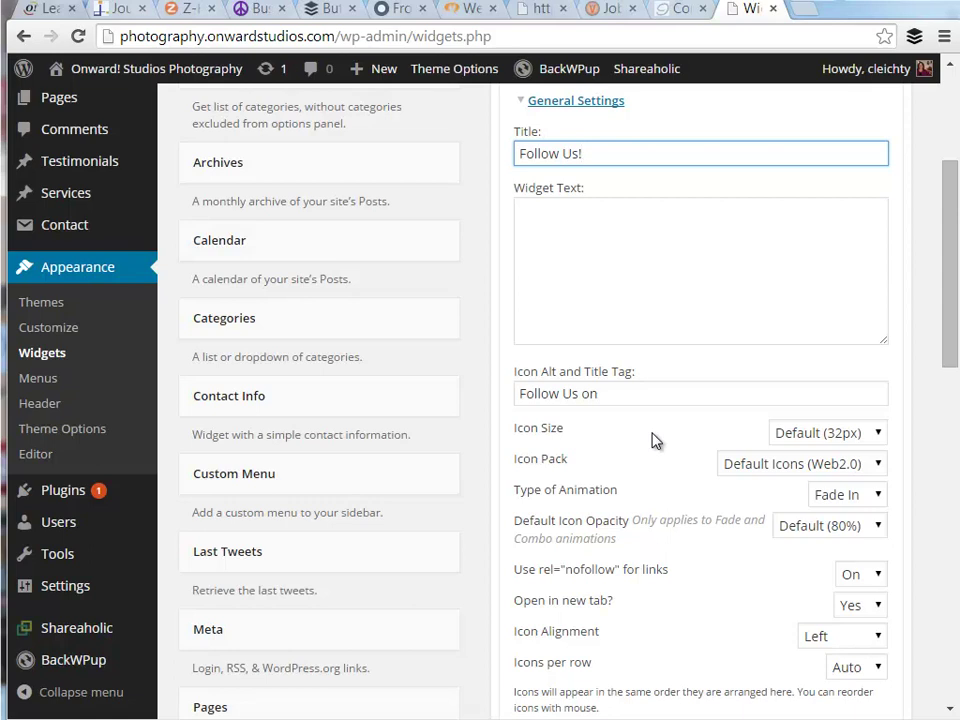
scroll(652, 400, "down", 1)
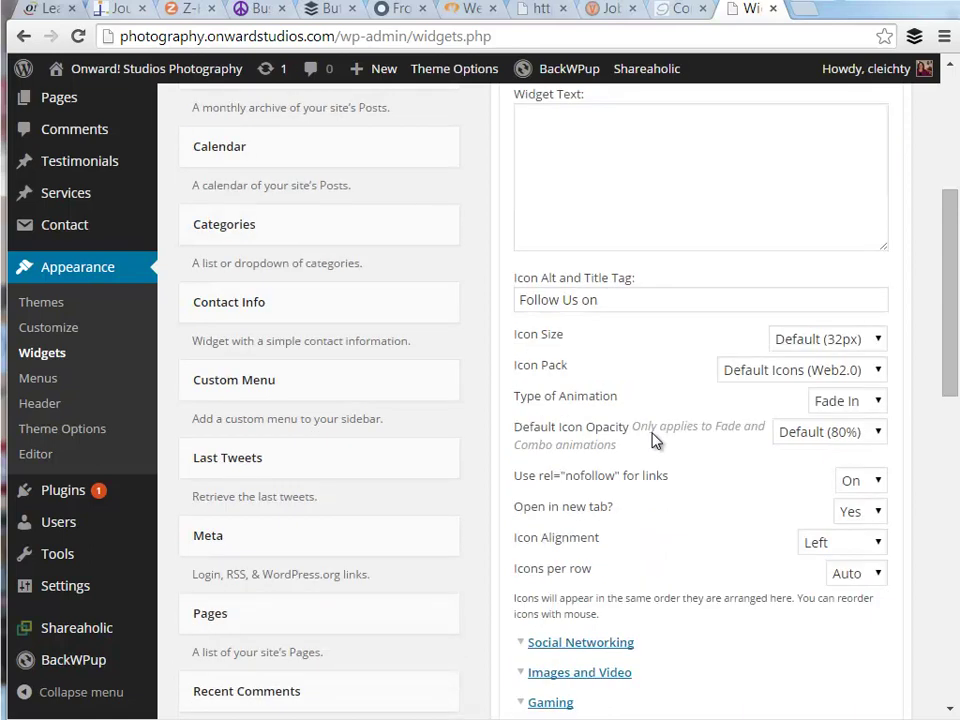
left_click(880, 340)
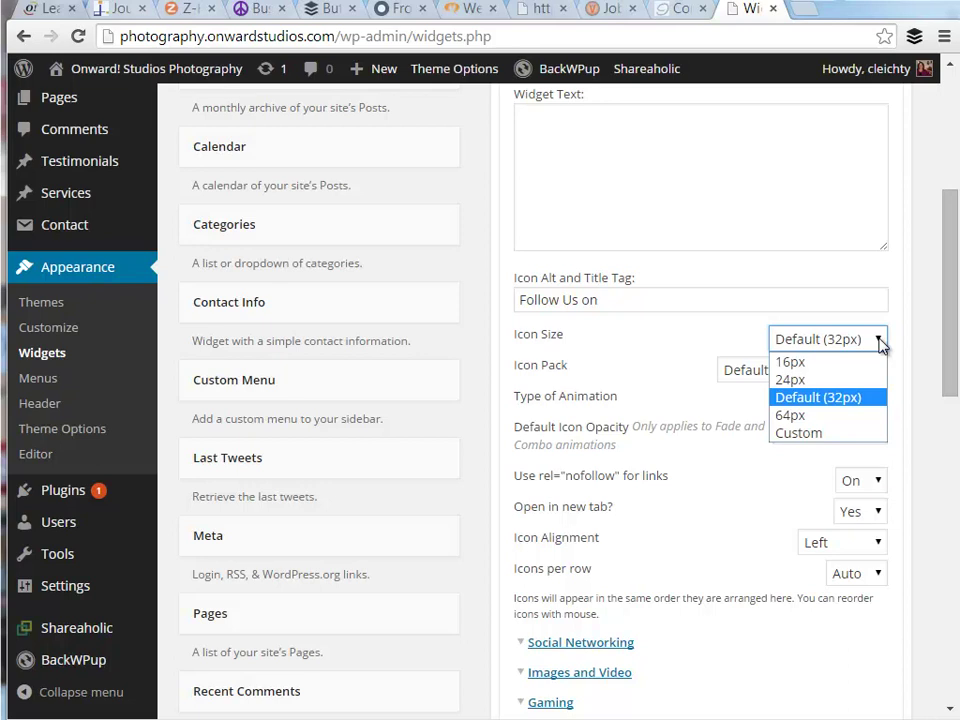
left_click(881, 342)
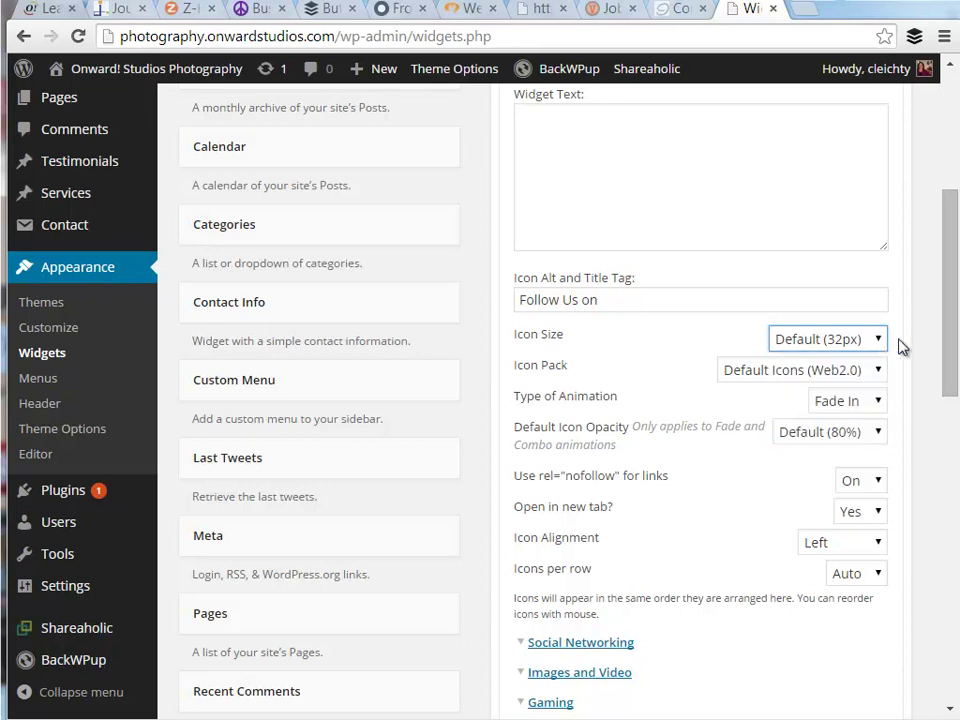
left_click_drag(948, 382, 936, 497)
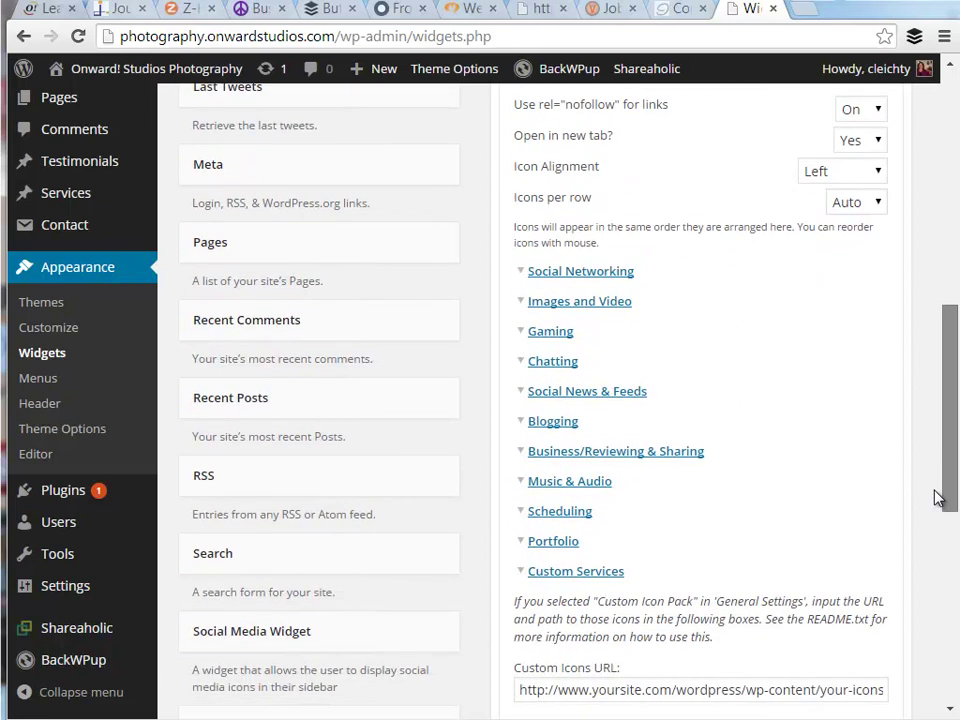
left_click(598, 279)
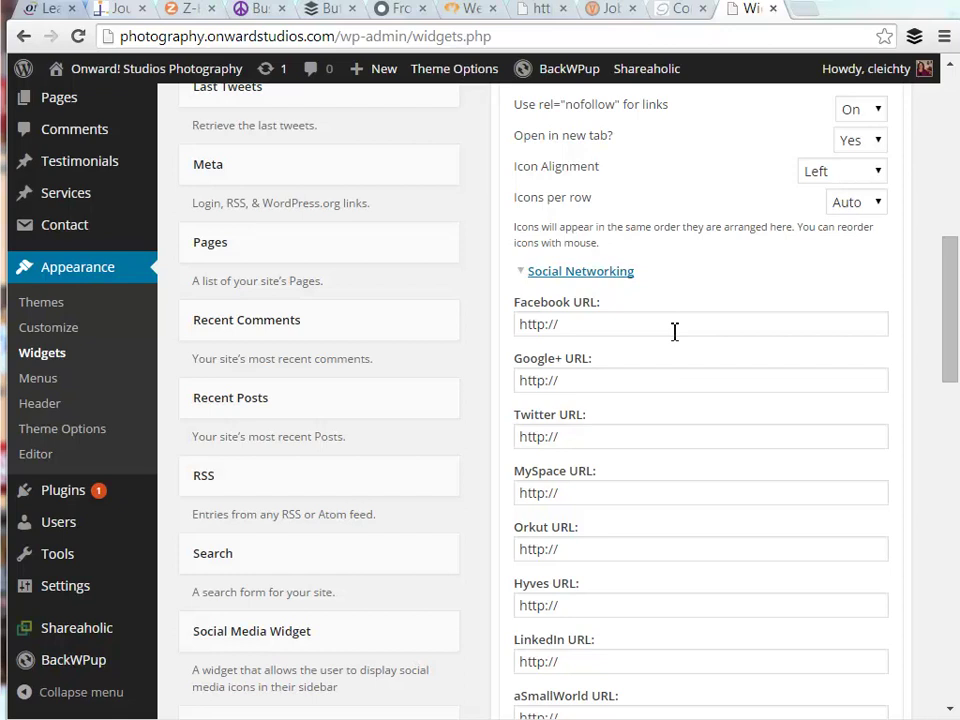
left_click_drag(675, 331, 481, 312)
type("http://facebook.com/wpforcreatives")
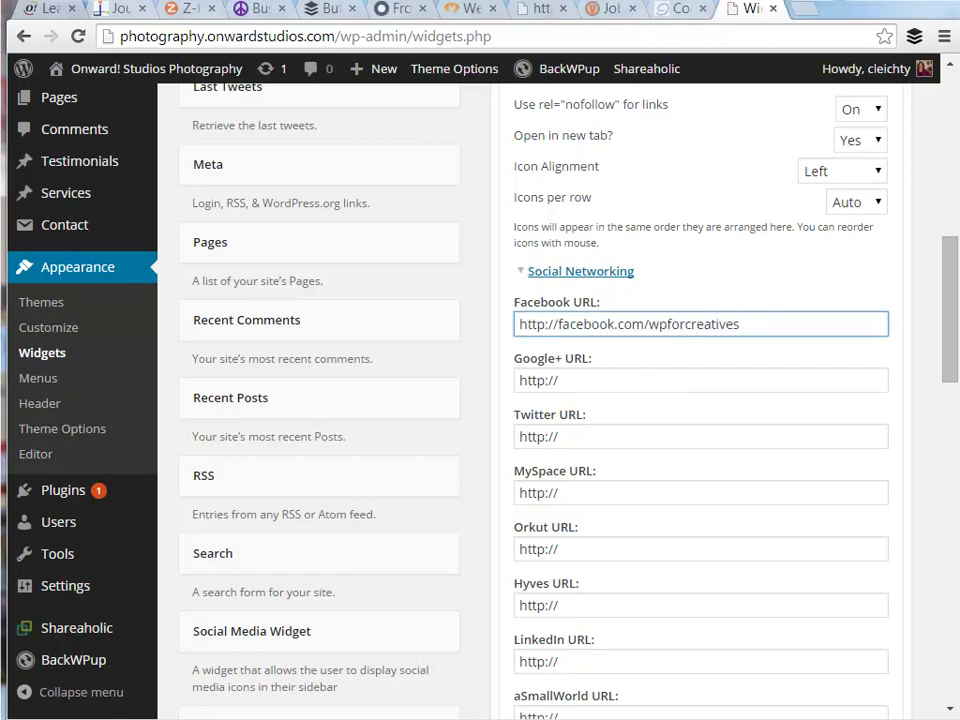
key("alt+Tab")
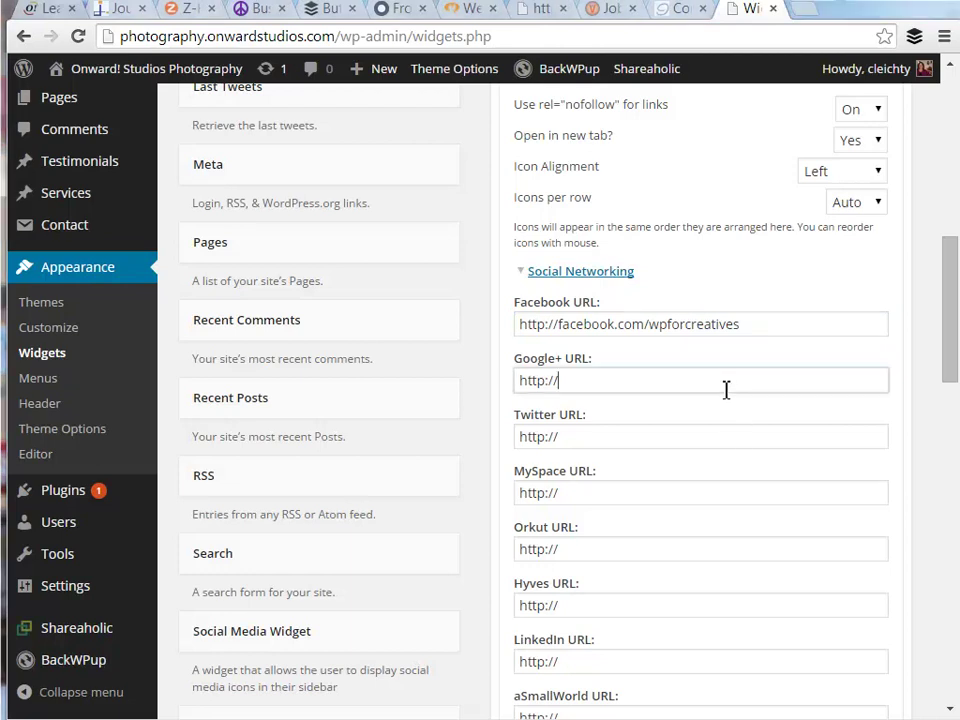
left_click_drag(726, 390, 519, 380)
key("ctrl+v")
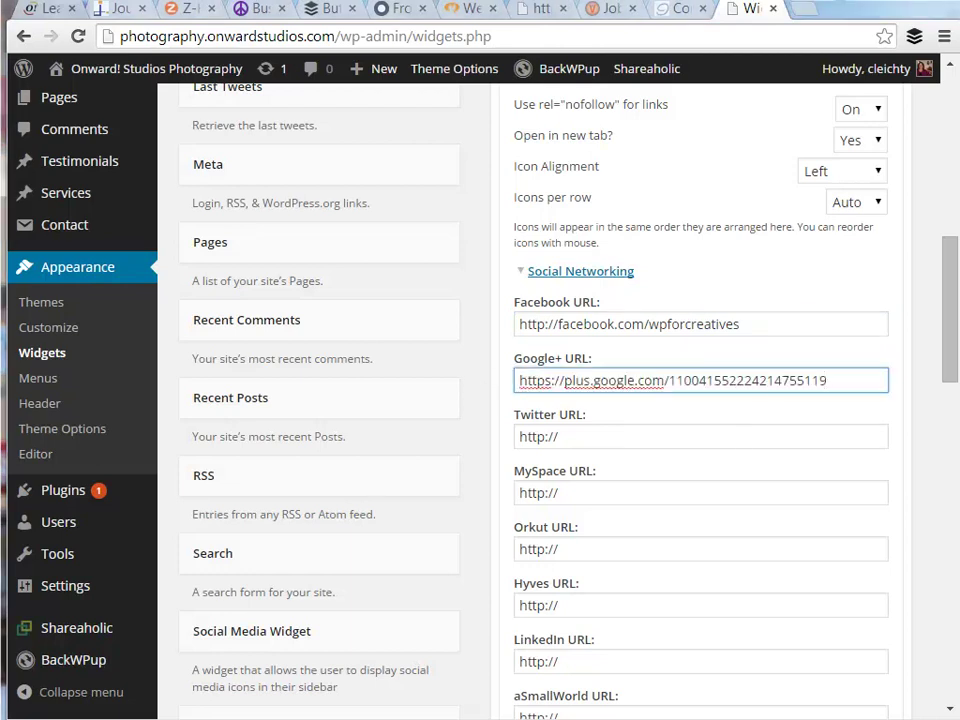
key("alt+Tab")
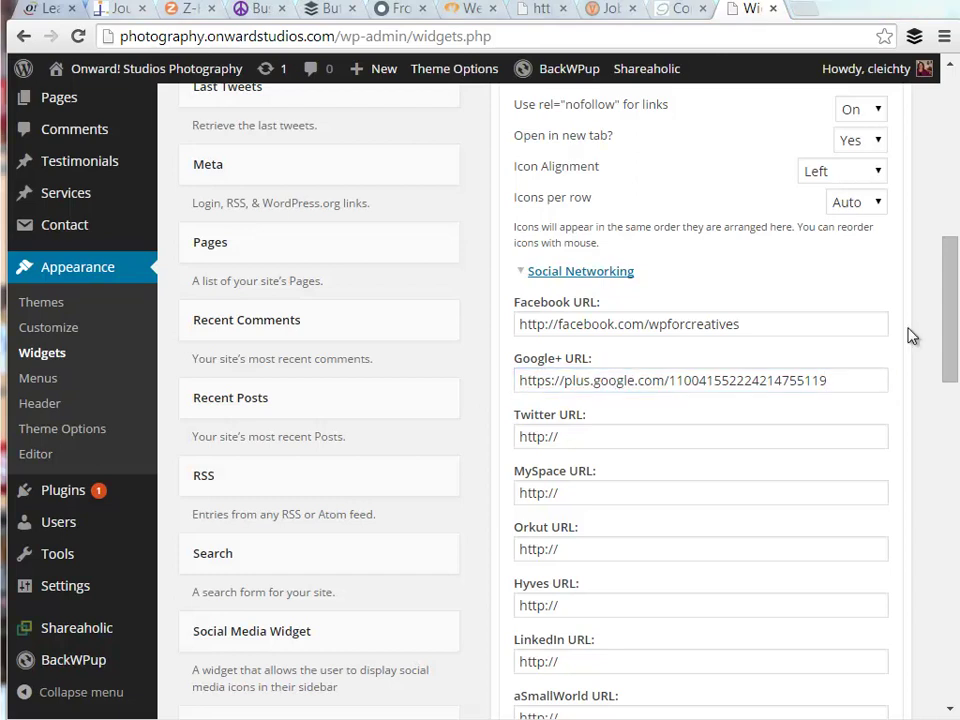
left_click_drag(686, 439, 441, 425)
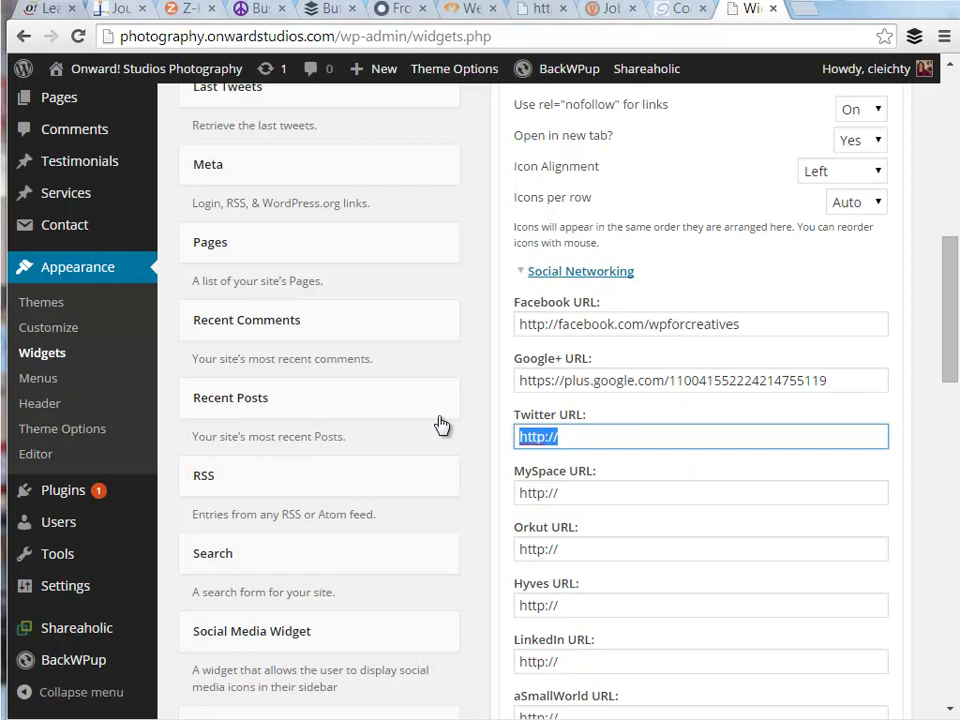
type("http://twitter.com/wpforcreatives")
key("alt+Tab")
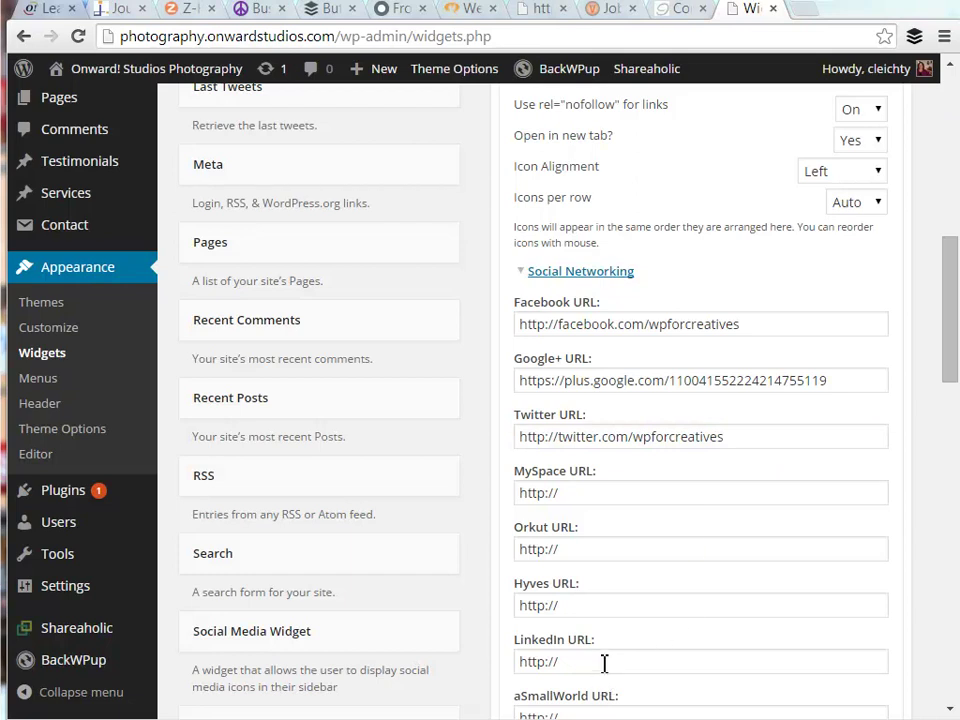
left_click_drag(606, 661, 489, 652)
type("http://www.linkedin.com/company/wpforcreatives")
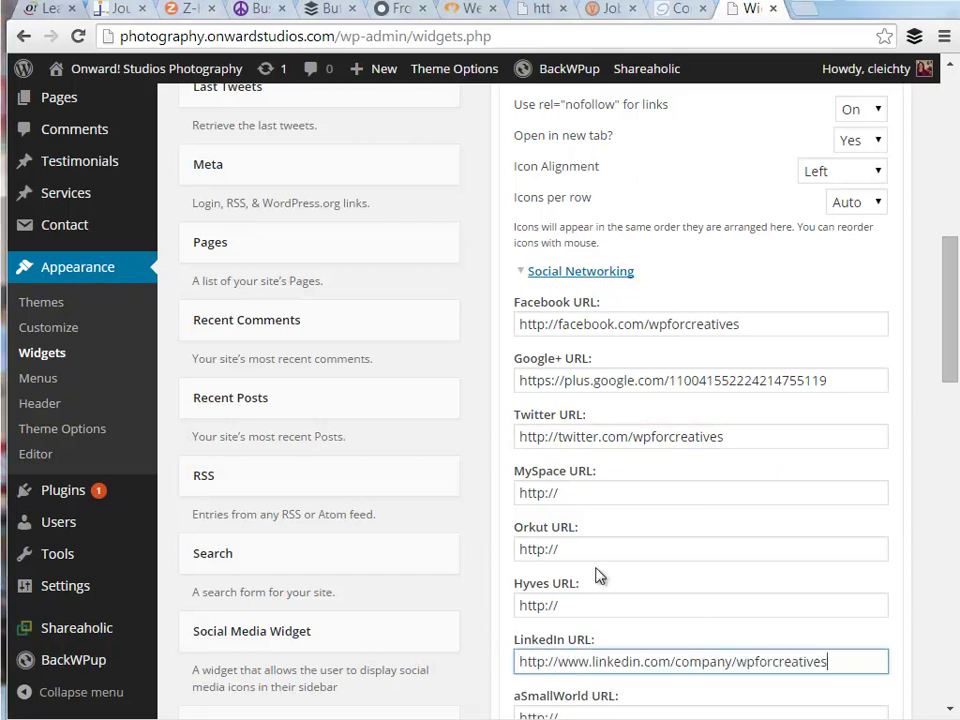
Save the Social Media Widget's settings in the Default Sidebar.
left_click_drag(949, 369, 953, 546)
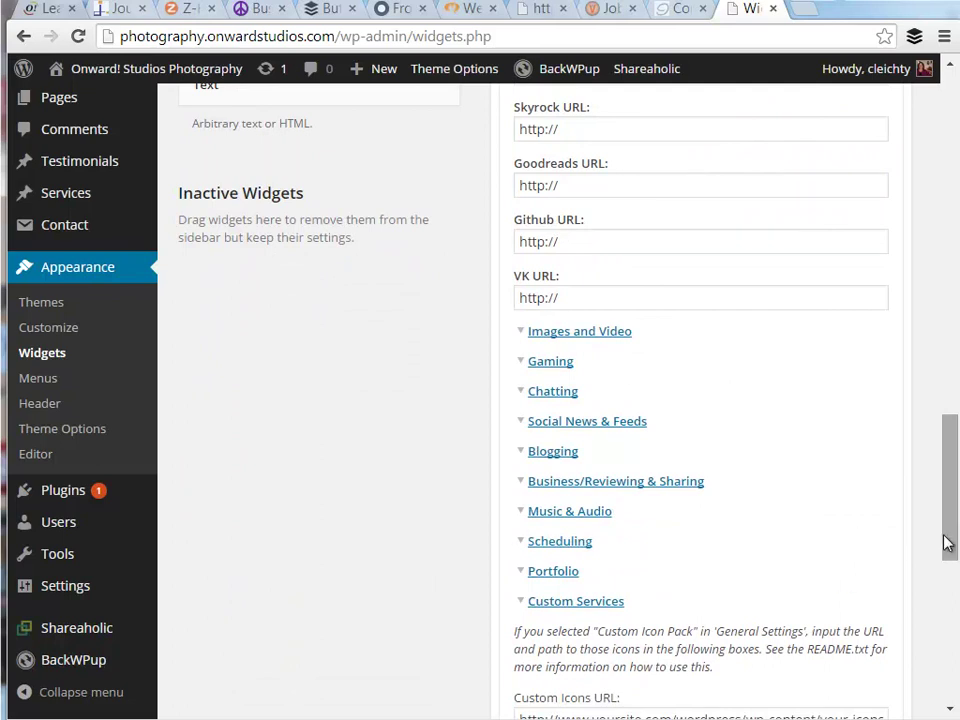
left_click_drag(945, 542, 949, 636)
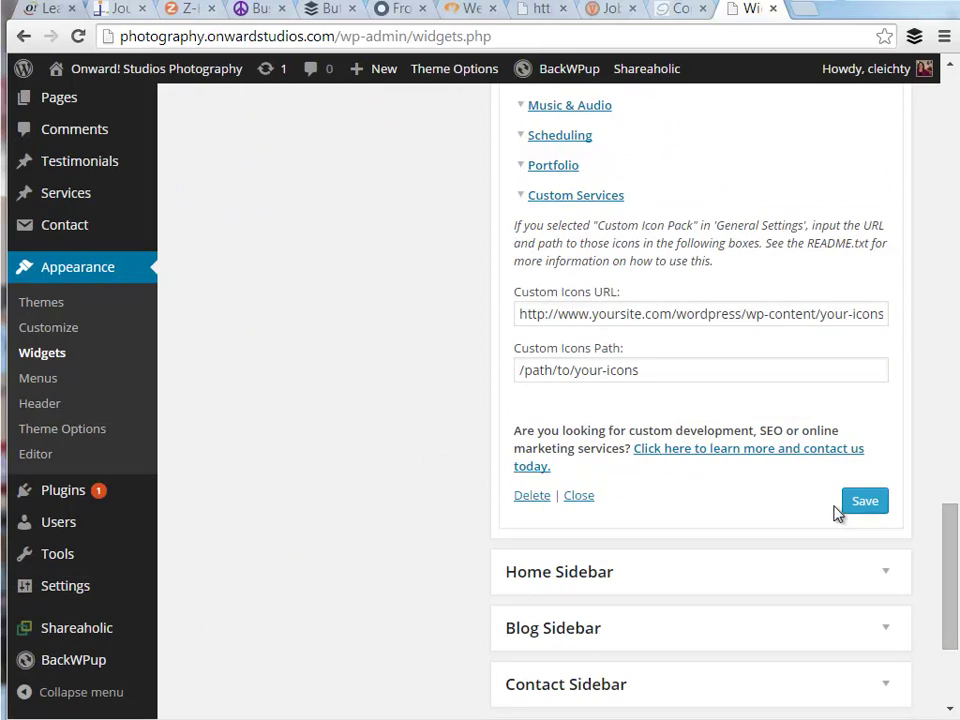
left_click(865, 505)
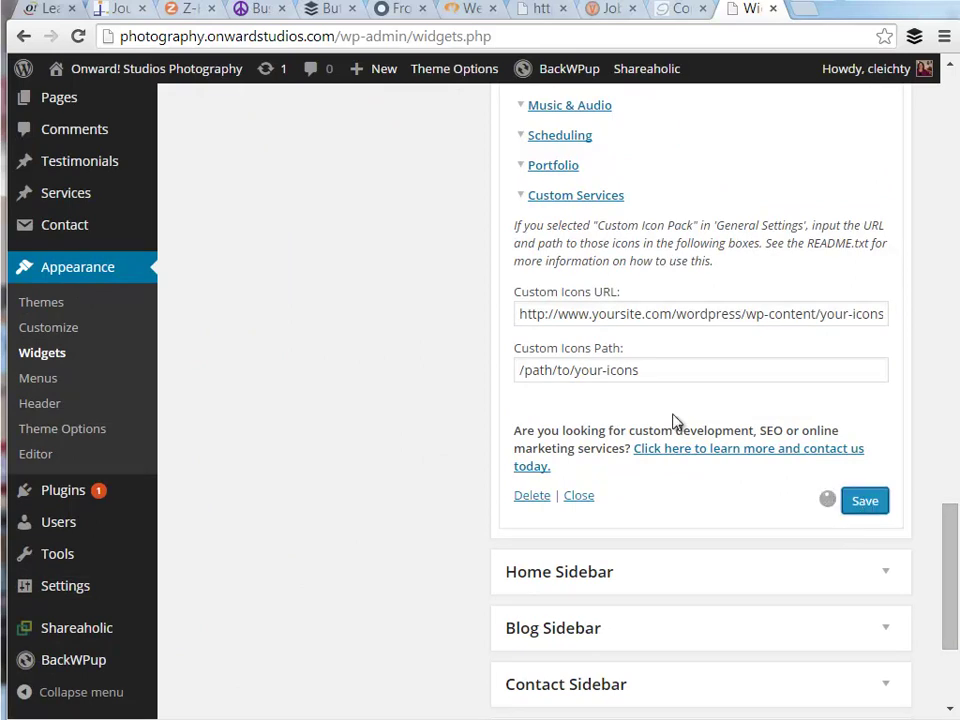
Reload the site's Contact page to check the sidebar with the social media widget.
scroll(660, 222, "up", 1)
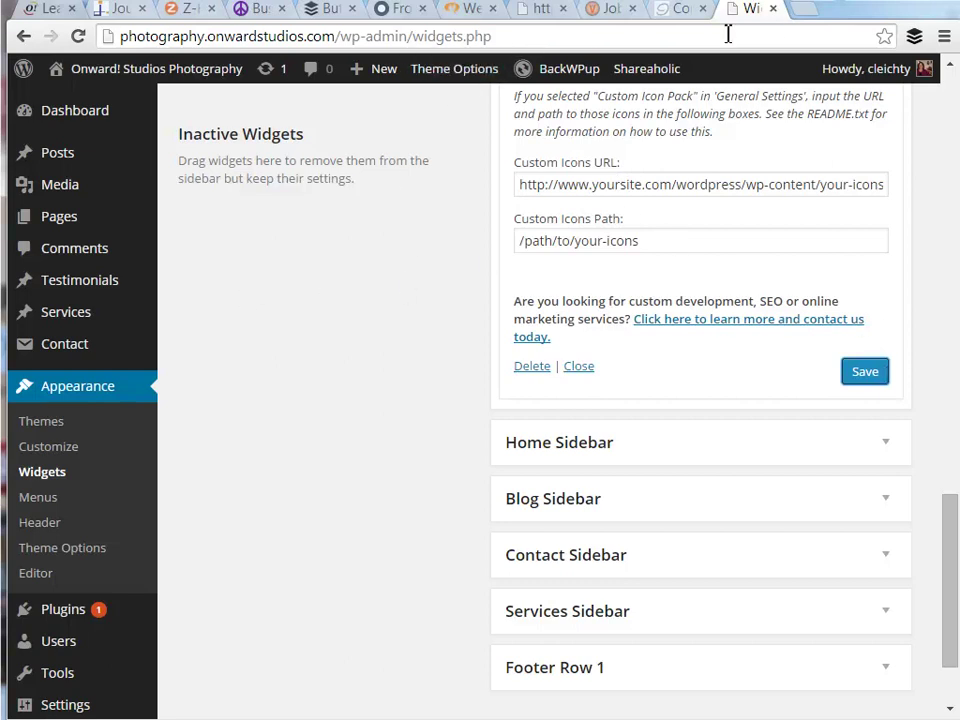
left_click(676, 11)
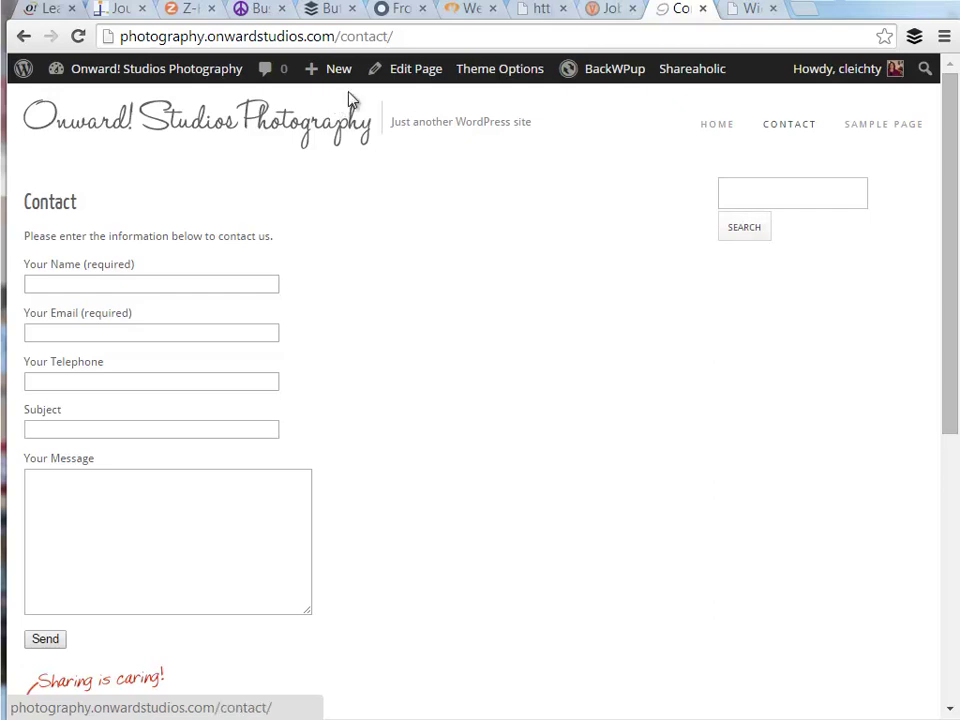
left_click(78, 37)
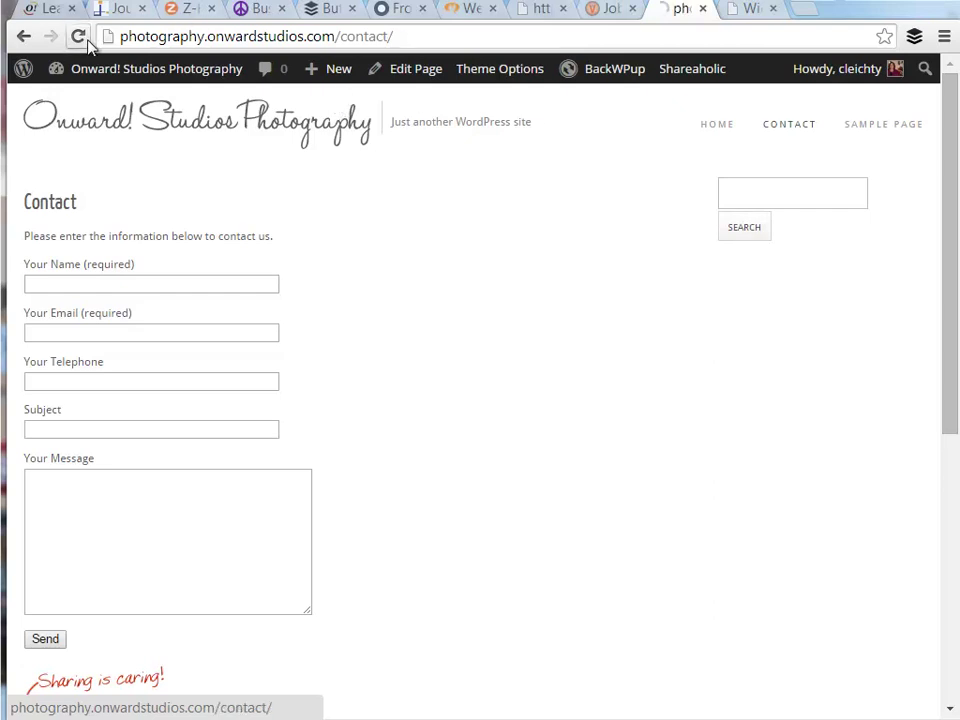